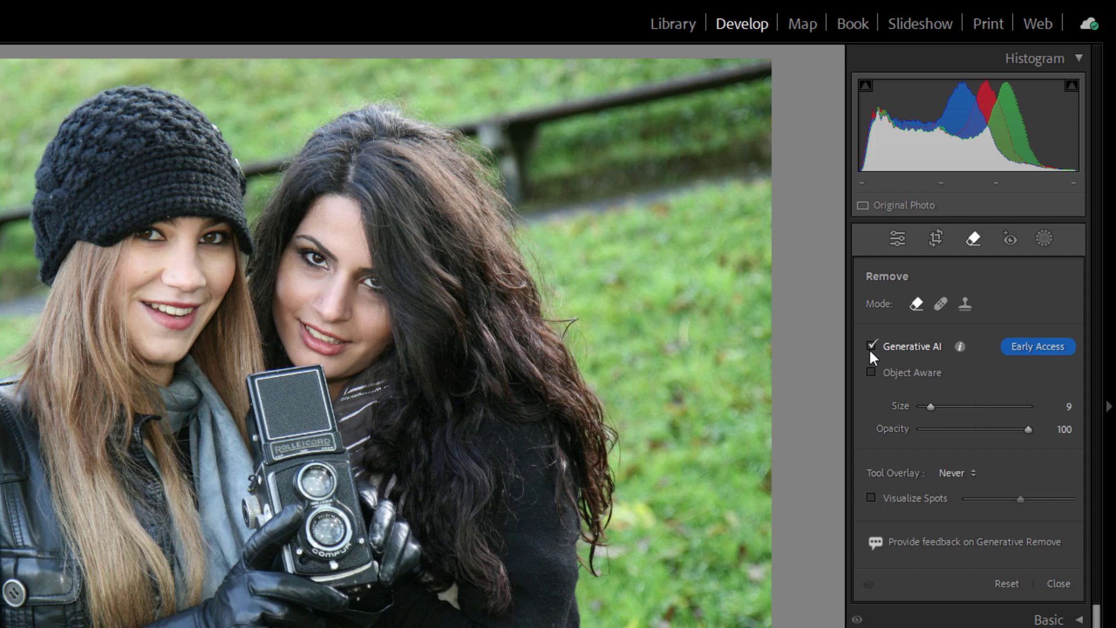
{"action": "left_click", "coordinate": [1026, 347]}
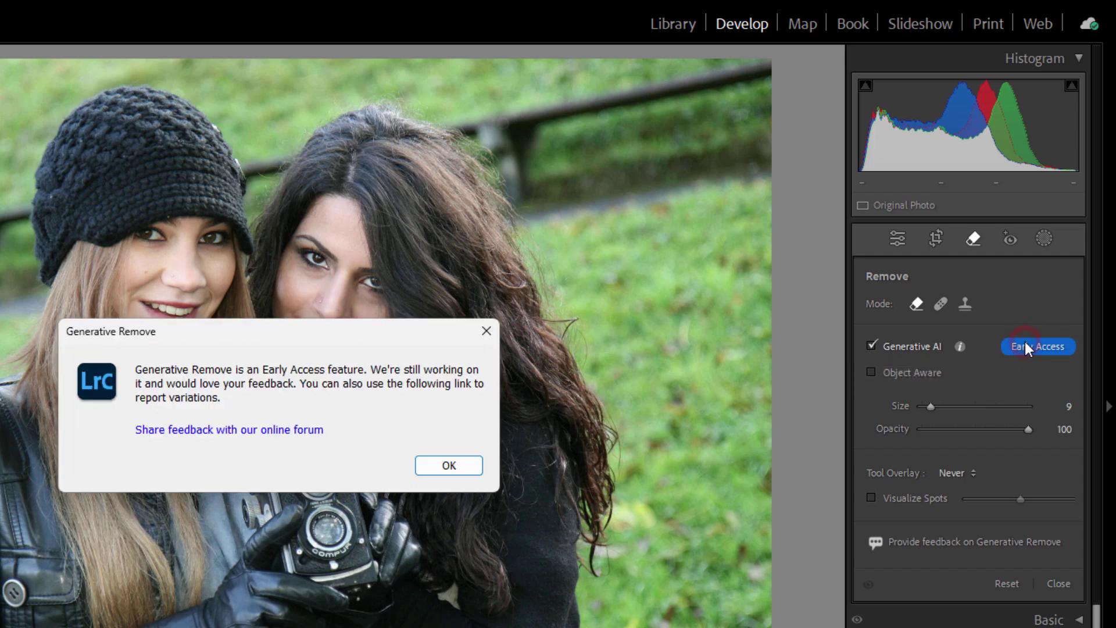
{"action": "left_click", "coordinate": [450, 470]}
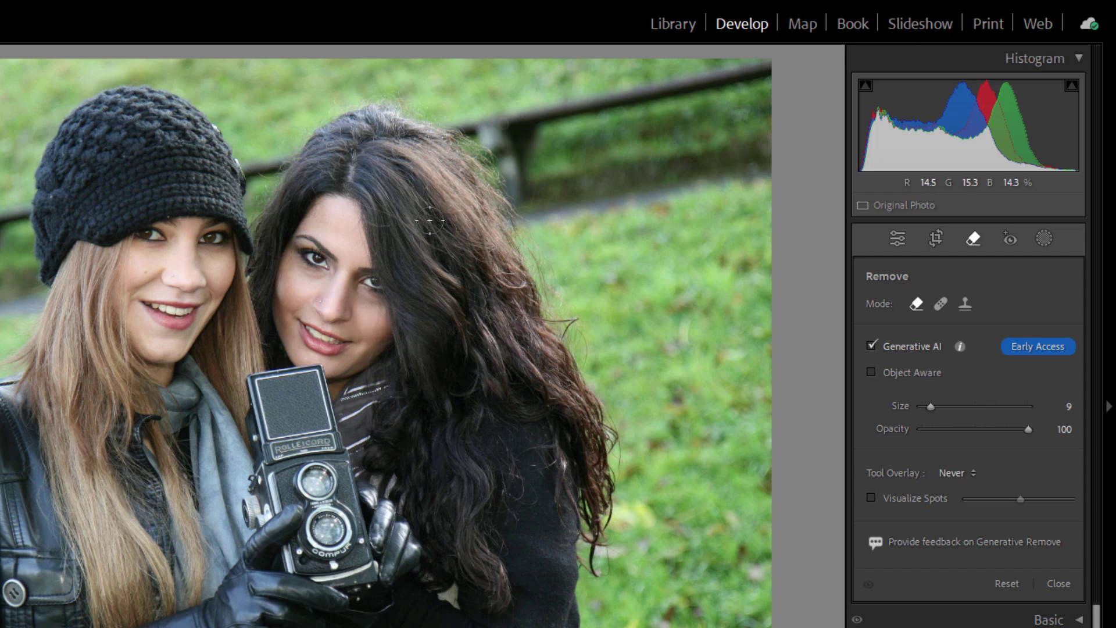
Step: Brush the Remove mask along the top and right edge of the right woman's hair
{"action": "left_click", "coordinate": [494, 158]}
{"action": "mouse_move", "coordinate": [486, 152]}
{"action": "left_mouse_down"}
{"action": "mouse_move", "coordinate": [372, 103]}
{"action": "mouse_move", "coordinate": [329, 115]}
{"action": "mouse_move", "coordinate": [288, 196]}
{"action": "left_mouse_up"}
{"action": "mouse_move", "coordinate": [494, 173]}
{"action": "left_mouse_down"}
{"action": "mouse_move", "coordinate": [567, 321]}
{"action": "mouse_move", "coordinate": [564, 343]}
{"action": "mouse_move", "coordinate": [609, 456]}
{"action": "mouse_move", "coordinate": [607, 523]}
{"action": "mouse_move", "coordinate": [587, 592]}
{"action": "mouse_move", "coordinate": [544, 427]}
{"action": "left_mouse_up"}
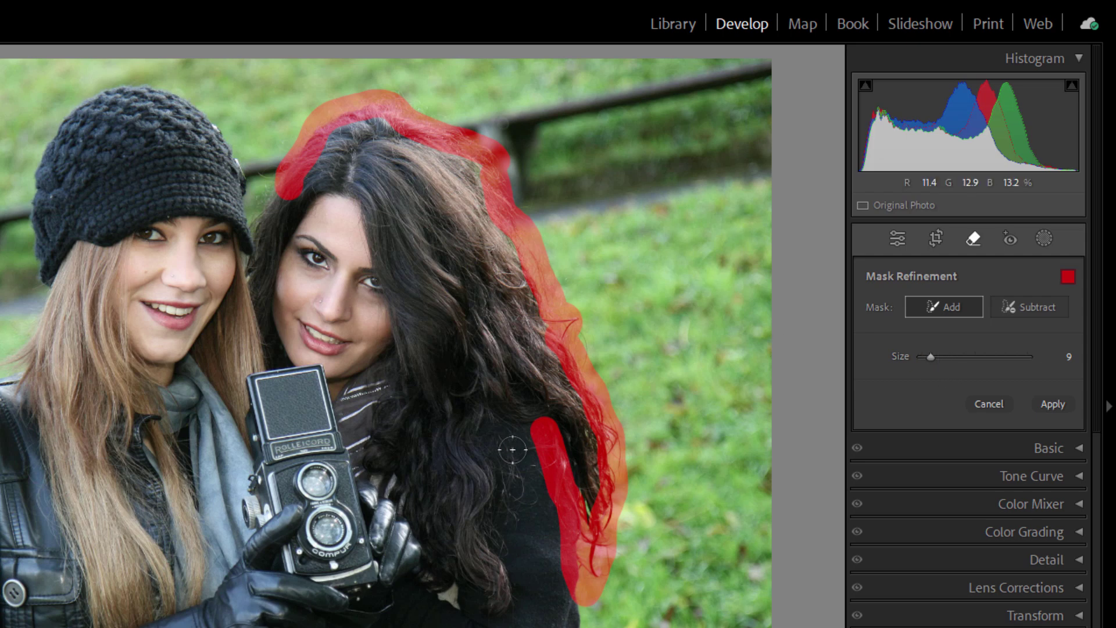
Step: Extend the removal mask over her dark hair up to the crown and down over the black coat
{"action": "scroll", "coordinate": [509, 442], "scroll_direction": "up", "scroll_amount": 5}
{"action": "scroll", "coordinate": [509, 443], "scroll_direction": "up", "scroll_amount": 4}
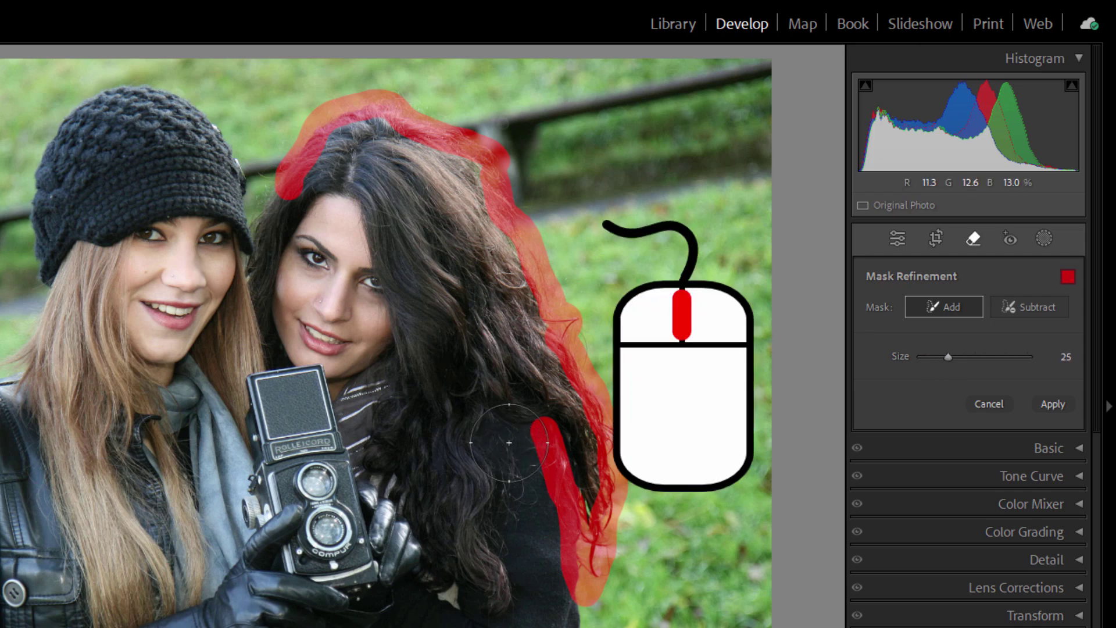
{"action": "mouse_move", "coordinate": [509, 443]}
{"action": "left_mouse_down"}
{"action": "mouse_move", "coordinate": [452, 273]}
{"action": "mouse_move", "coordinate": [521, 358]}
{"action": "mouse_move", "coordinate": [576, 508]}
{"action": "mouse_move", "coordinate": [543, 456]}
{"action": "mouse_move", "coordinate": [466, 194]}
{"action": "mouse_move", "coordinate": [378, 153]}
{"action": "mouse_move", "coordinate": [344, 170]}
{"action": "mouse_move", "coordinate": [342, 266]}
{"action": "mouse_move", "coordinate": [433, 505]}
{"action": "left_mouse_up"}
{"action": "mouse_move", "coordinate": [477, 468]}
{"action": "left_mouse_down"}
{"action": "mouse_move", "coordinate": [415, 343]}
{"action": "mouse_move", "coordinate": [401, 224]}
{"action": "left_mouse_up"}
{"action": "mouse_move", "coordinate": [460, 483]}
{"action": "left_mouse_down"}
{"action": "mouse_move", "coordinate": [465, 581]}
{"action": "mouse_move", "coordinate": [433, 627]}
{"action": "left_mouse_up"}
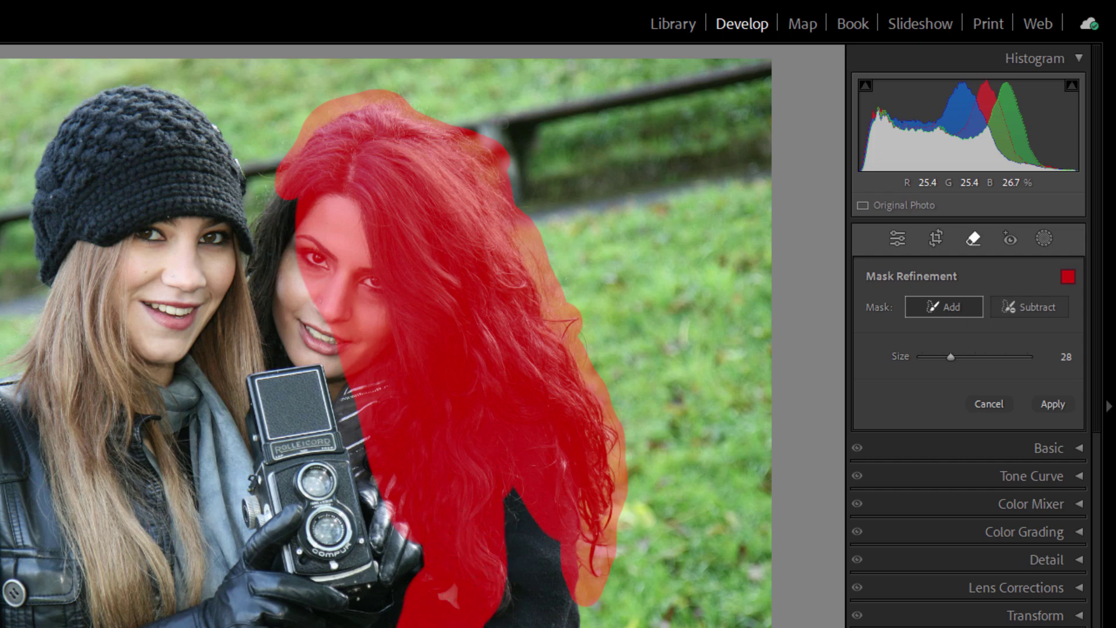
{"action": "mouse_move", "coordinate": [540, 625]}
{"action": "left_mouse_down"}
{"action": "mouse_move", "coordinate": [511, 525]}
{"action": "mouse_move", "coordinate": [494, 605]}
{"action": "left_mouse_up"}
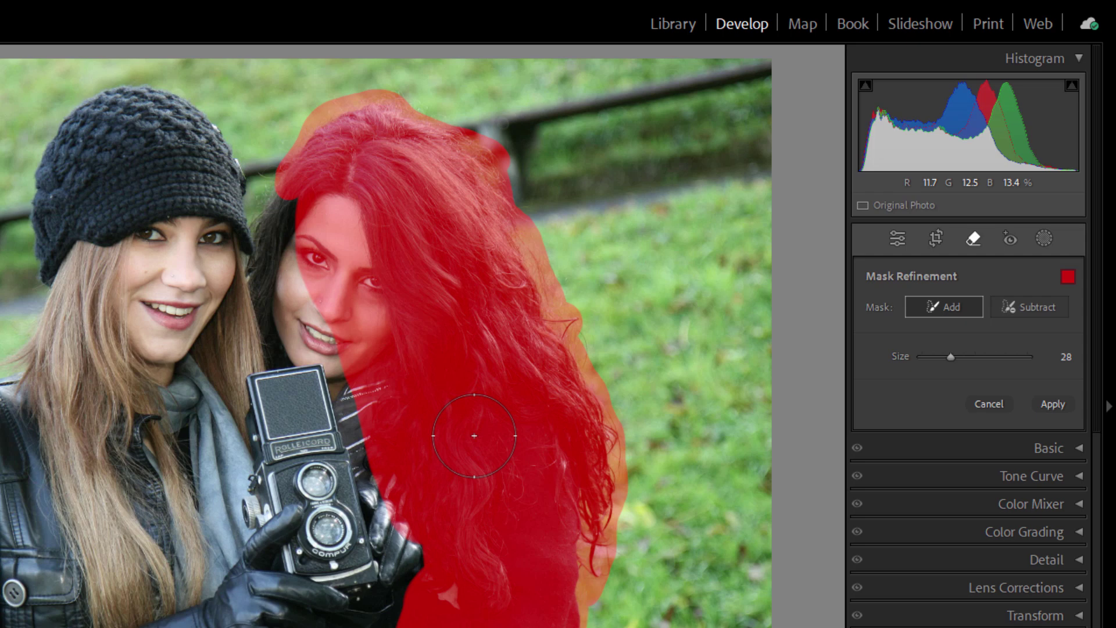
{"action": "scroll", "coordinate": [476, 406], "scroll_direction": "down", "scroll_amount": 10}
Step: Set Mask Refinement back to Add and make the brush slightly smaller
{"action": "scroll", "coordinate": [462, 384], "scroll_direction": "down", "scroll_amount": 1}
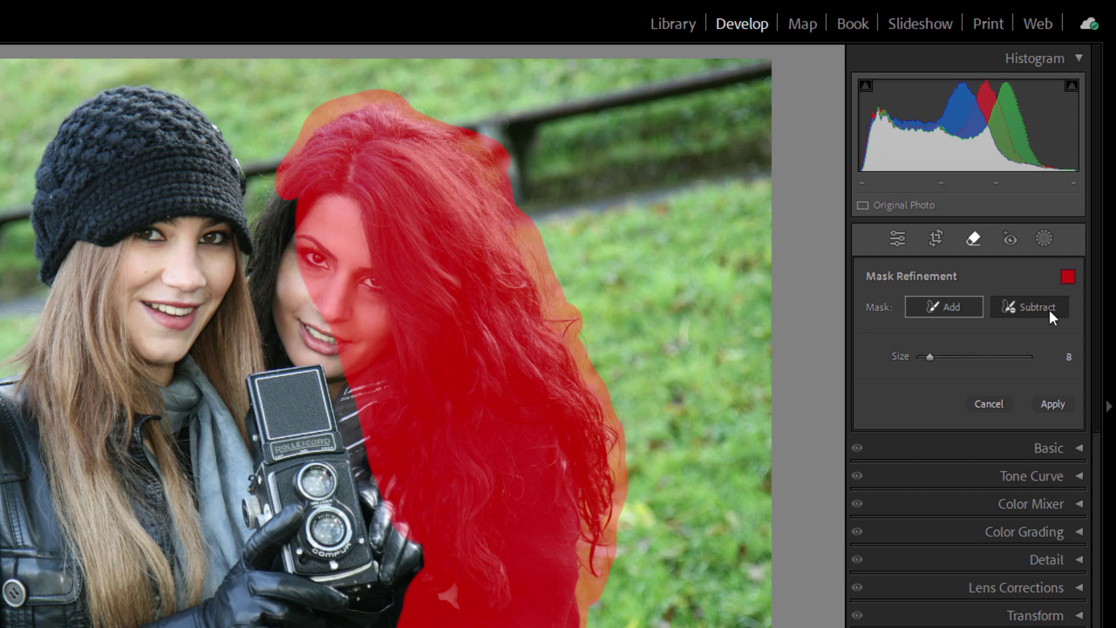
{"action": "left_click", "coordinate": [1030, 310]}
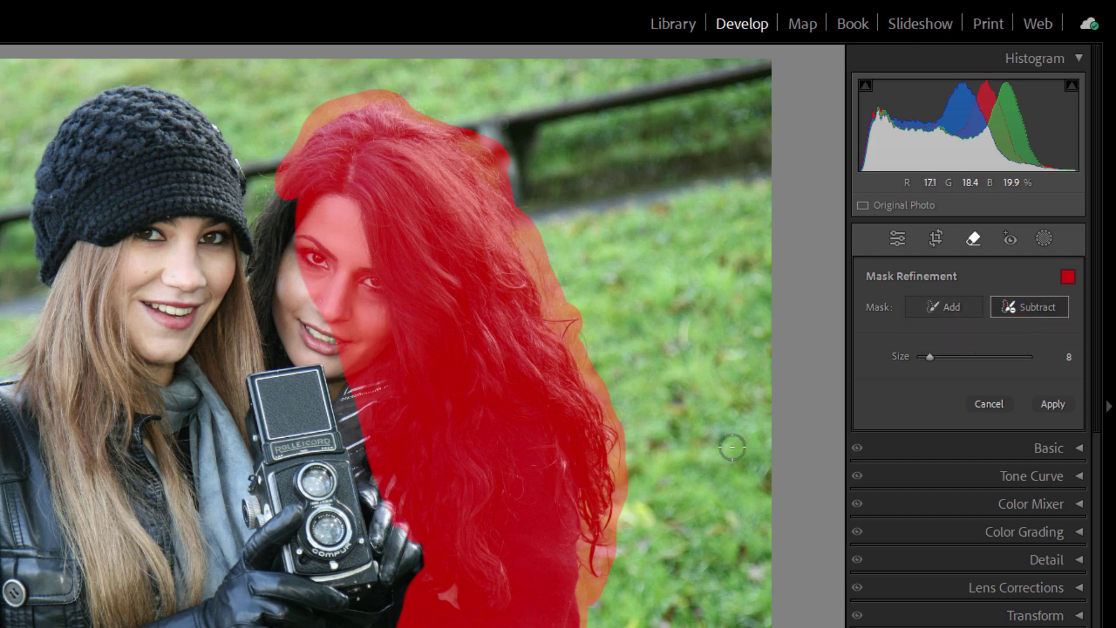
{"action": "key", "text": "alt"}
{"action": "key", "text": "bracketleft"}
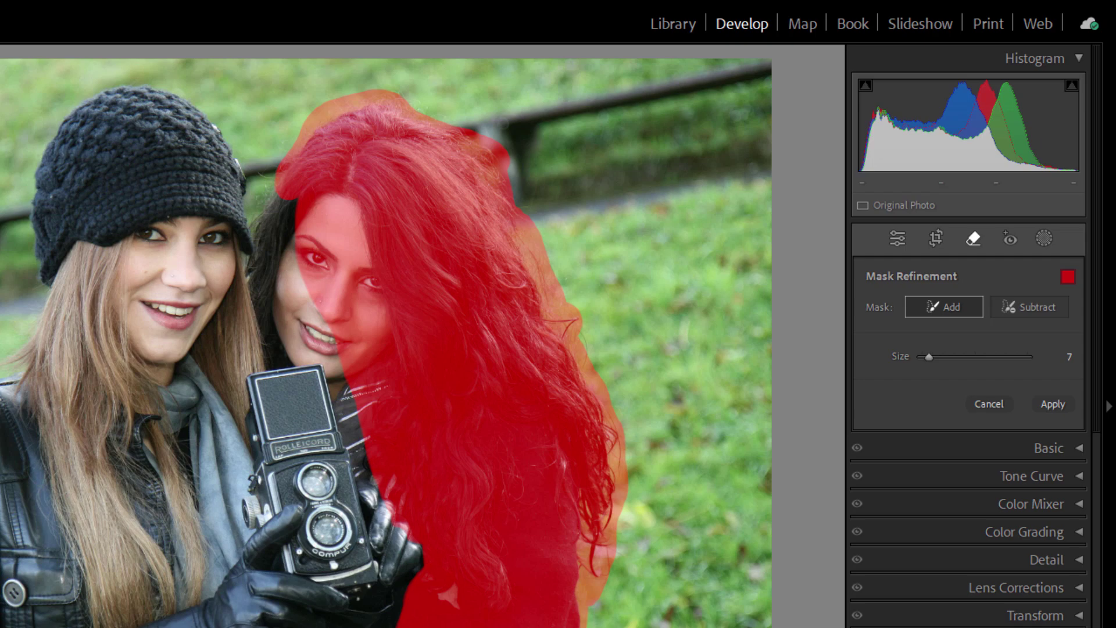
Step: Zoom in and paint the gap beside the camera, along the strap, down to the glove edge
{"action": "scroll", "coordinate": [406, 335], "scroll_direction": "up", "scroll_amount": 5}
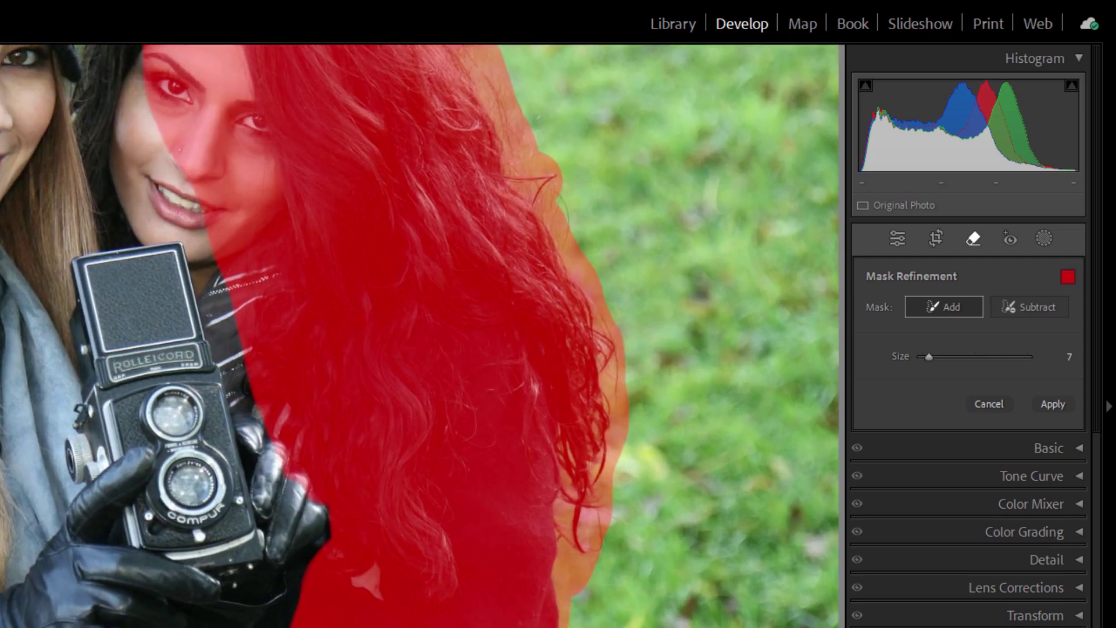
{"action": "scroll", "coordinate": [266, 411], "scroll_direction": "up", "scroll_amount": 3}
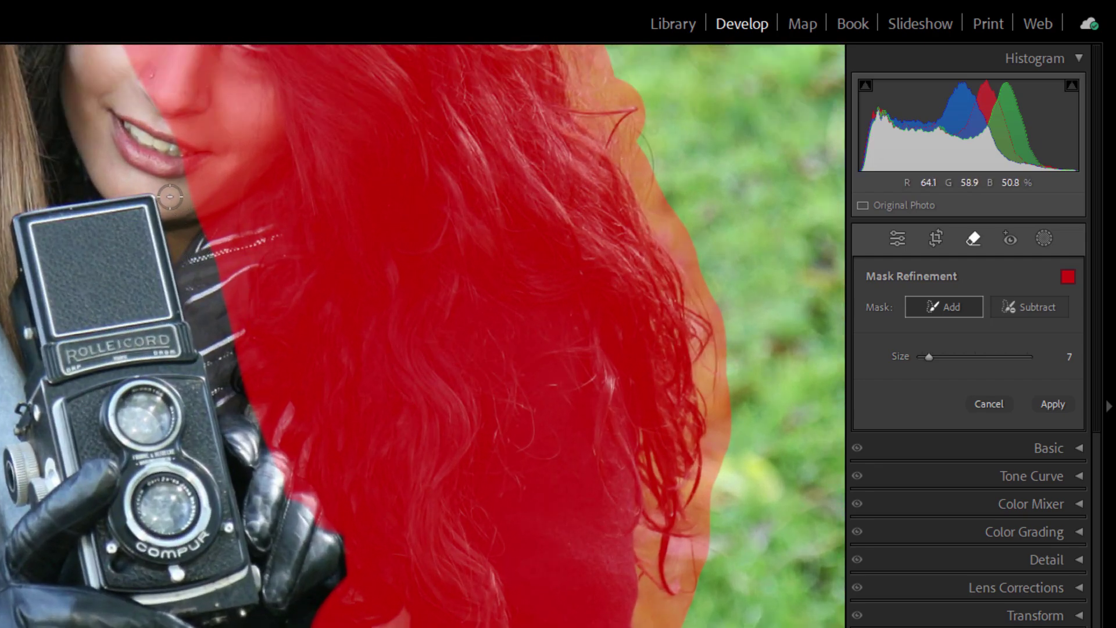
{"action": "left_click_drag", "start_coordinate": [169, 197], "coordinate": [173, 237]}
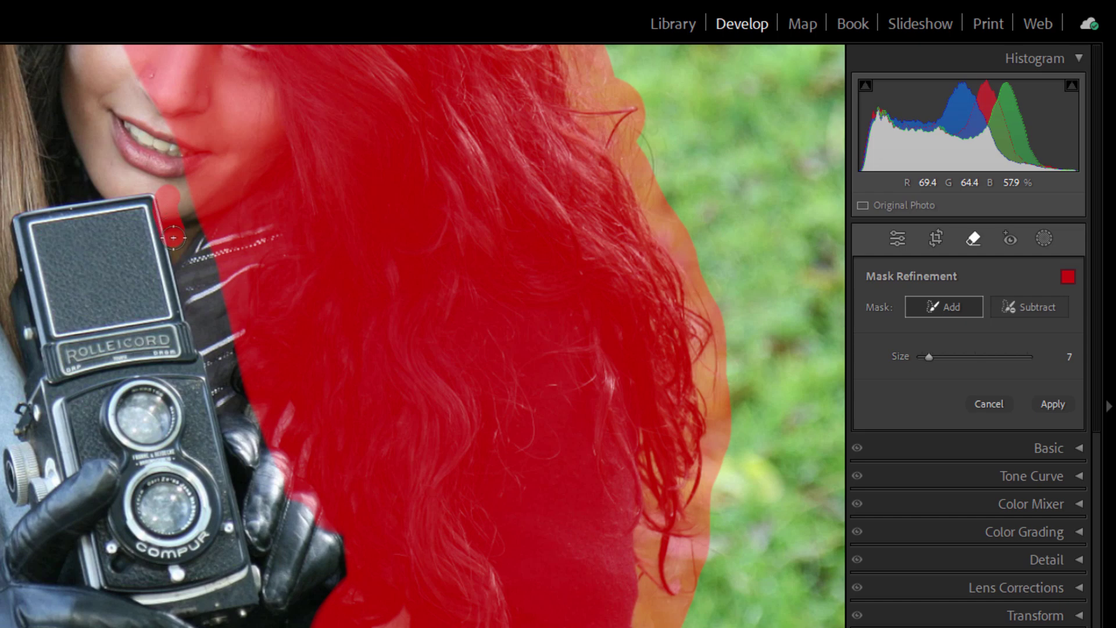
{"action": "left_click_drag", "start_coordinate": [183, 283], "coordinate": [188, 306]}
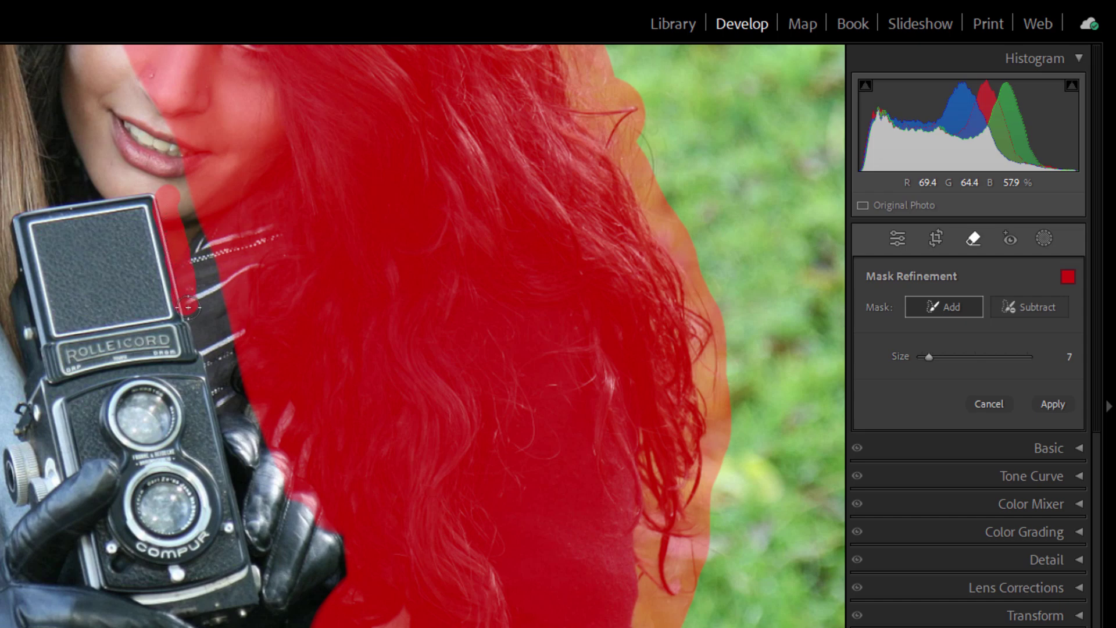
{"action": "left_click_drag", "start_coordinate": [209, 358], "coordinate": [239, 405]}
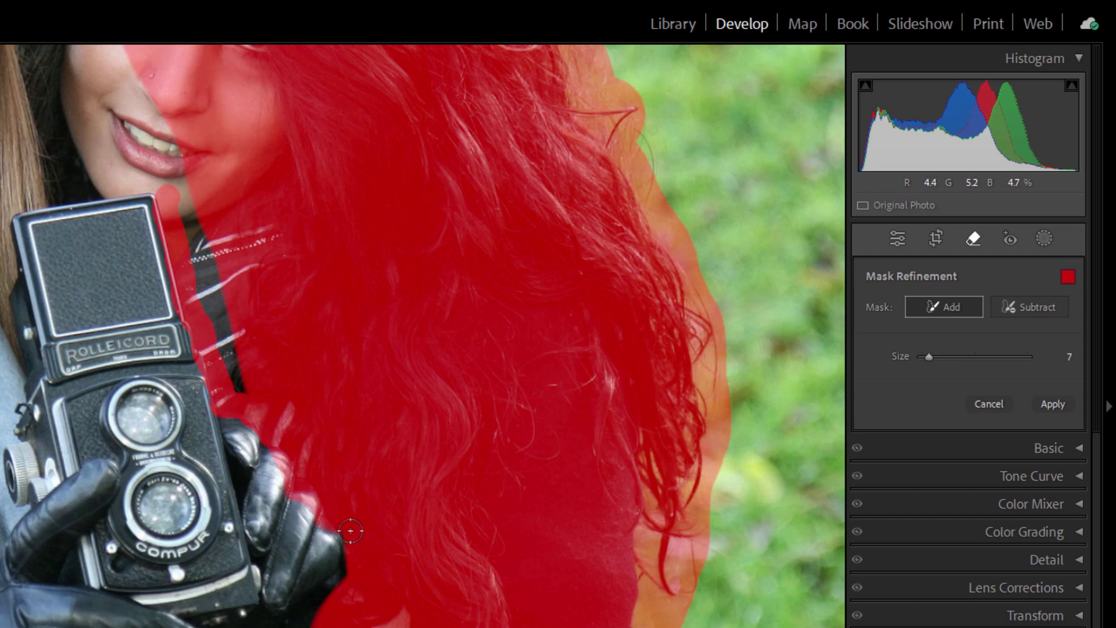
{"action": "mouse_move", "coordinate": [358, 532]}
{"action": "left_mouse_down"}
{"action": "mouse_move", "coordinate": [335, 586]}
{"action": "mouse_move", "coordinate": [298, 620]}
{"action": "left_mouse_up"}
Step: Pan to the faces and camera and cover the dark sliver below the camera top
{"action": "key", "text": "space"}
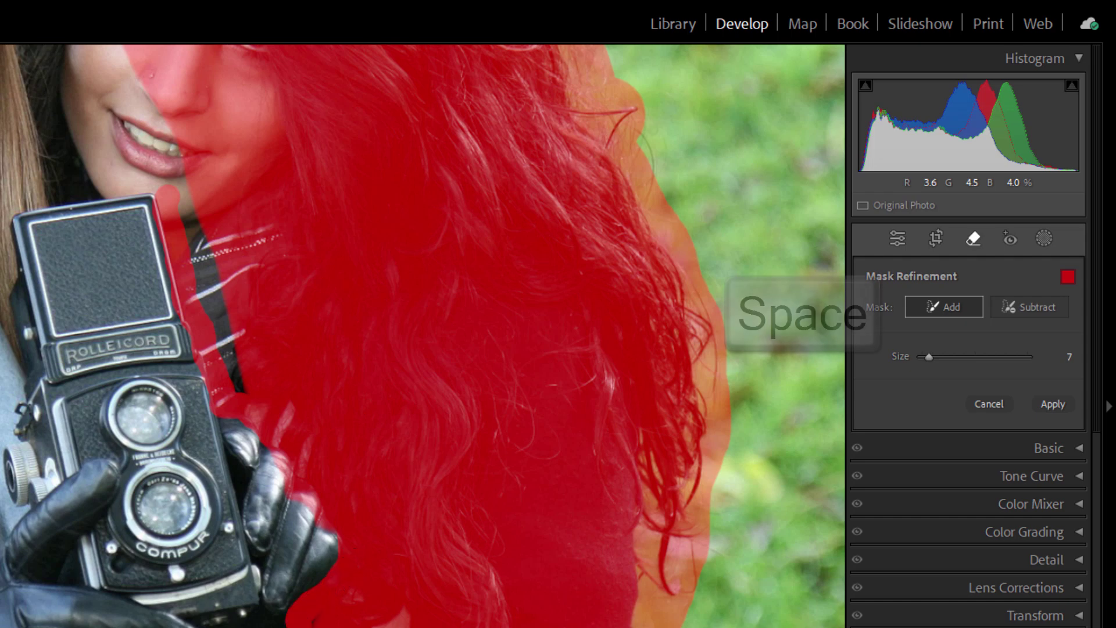
{"action": "mouse_move", "coordinate": [314, 610]}
{"action": "left_mouse_down"}
{"action": "mouse_move", "coordinate": [330, 335]}
{"action": "mouse_move", "coordinate": [321, 330]}
{"action": "mouse_move", "coordinate": [250, 511]}
{"action": "mouse_move", "coordinate": [253, 521]}
{"action": "mouse_move", "coordinate": [319, 513]}
{"action": "mouse_move", "coordinate": [289, 511]}
{"action": "mouse_move", "coordinate": [282, 495]}
{"action": "mouse_move", "coordinate": [277, 503]}
{"action": "mouse_move", "coordinate": [300, 488]}
{"action": "mouse_move", "coordinate": [287, 479]}
{"action": "mouse_move", "coordinate": [312, 392]}
{"action": "left_mouse_up"}
{"action": "key", "text": "space"}
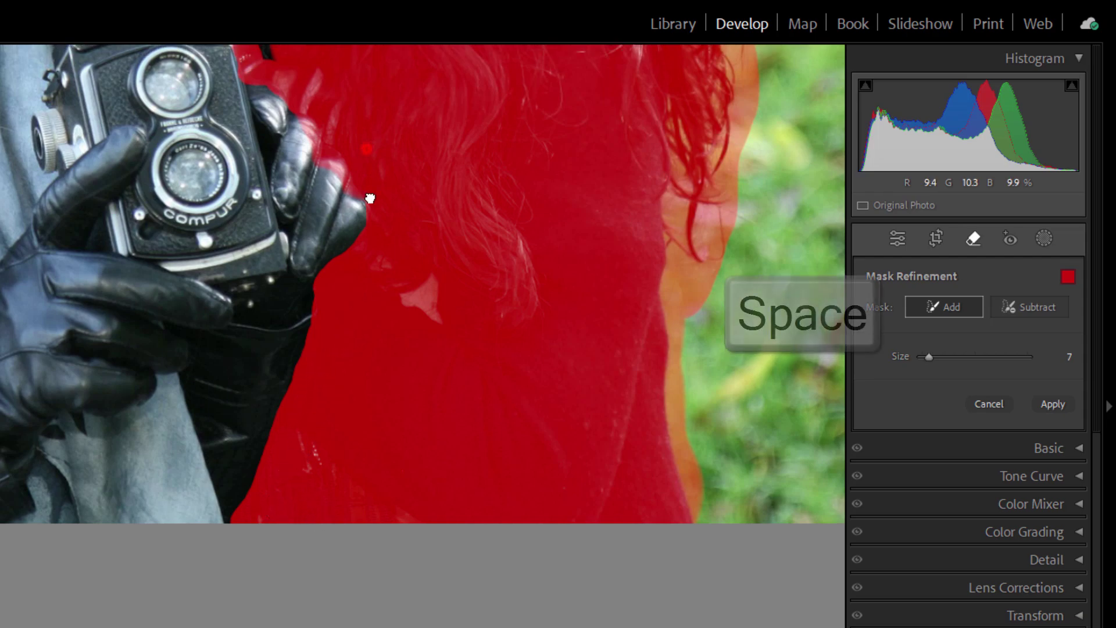
{"action": "left_click_drag", "start_coordinate": [369, 194], "coordinate": [398, 404]}
{"action": "left_click_drag", "start_coordinate": [372, 226], "coordinate": [374, 324]}
{"action": "left_click_drag", "start_coordinate": [279, 235], "coordinate": [325, 416]}
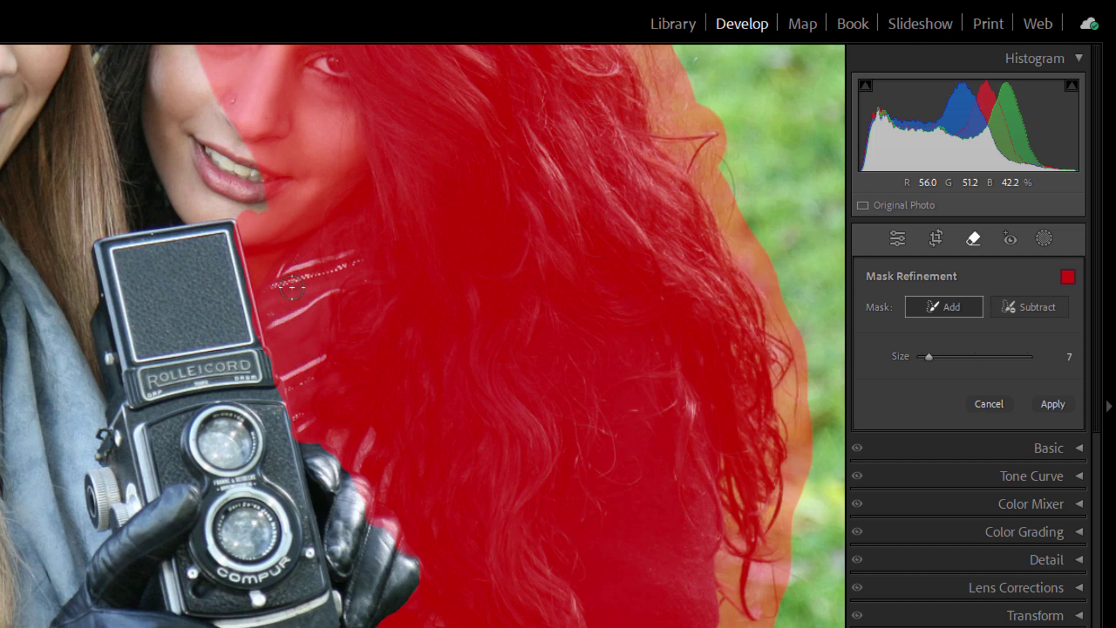
Step: Add the right woman's chin, neck, hair edge beside the hat and cheek to the mask
{"action": "key", "text": "space"}
{"action": "left_click_drag", "start_coordinate": [297, 170], "coordinate": [316, 267]}
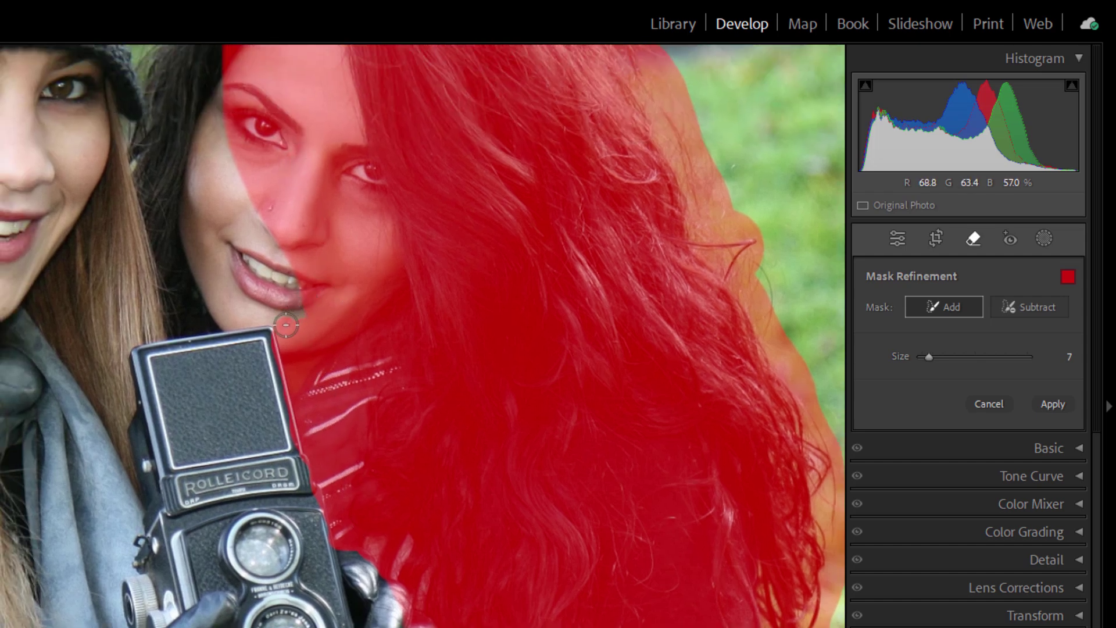
{"action": "mouse_move", "coordinate": [286, 325]}
{"action": "left_mouse_down"}
{"action": "mouse_move", "coordinate": [170, 328]}
{"action": "mouse_move", "coordinate": [127, 116]}
{"action": "mouse_move", "coordinate": [143, 129]}
{"action": "mouse_move", "coordinate": [154, 74]}
{"action": "left_mouse_up"}
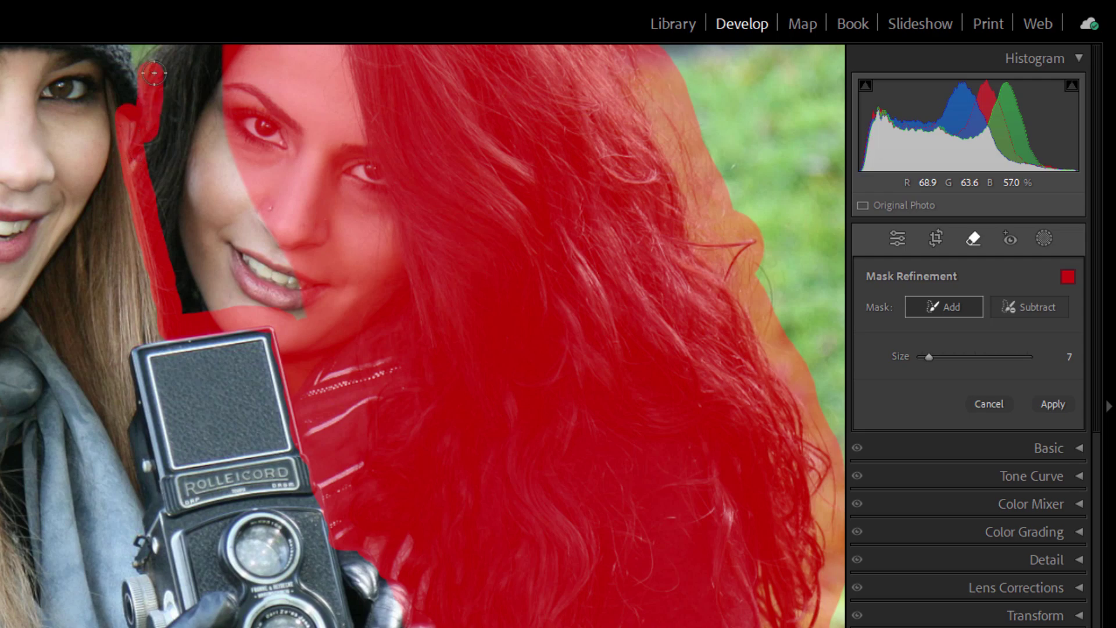
{"action": "scroll", "coordinate": [168, 117], "scroll_direction": "up", "scroll_amount": 3}
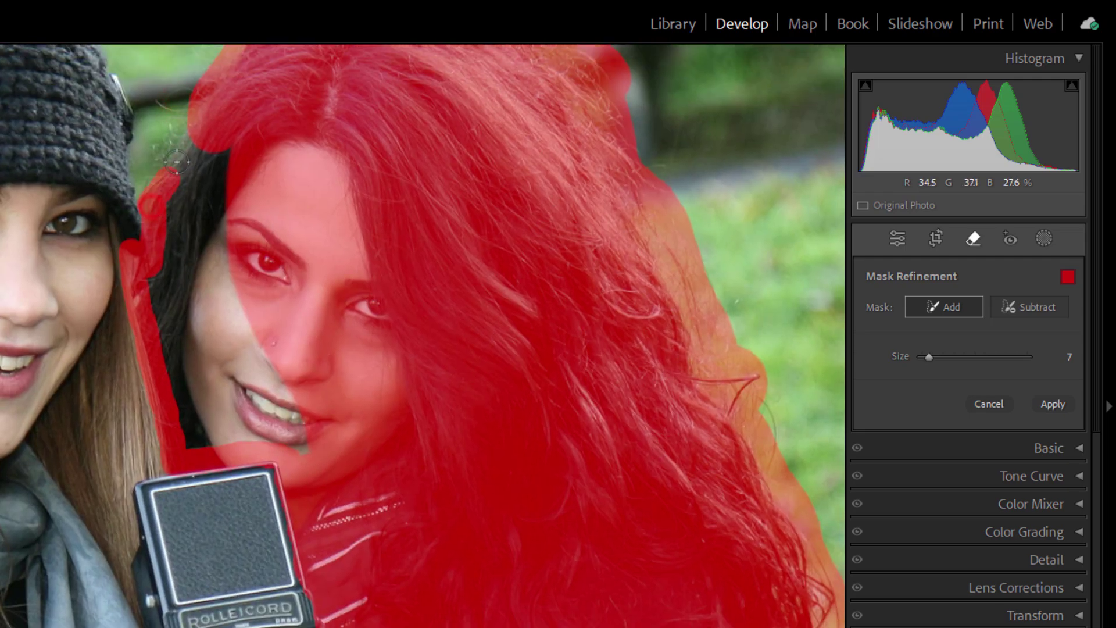
{"action": "mouse_move", "coordinate": [176, 162]}
{"action": "left_mouse_down"}
{"action": "mouse_move", "coordinate": [192, 110]}
{"action": "mouse_move", "coordinate": [171, 102]}
{"action": "mouse_move", "coordinate": [158, 186]}
{"action": "mouse_move", "coordinate": [187, 157]}
{"action": "mouse_move", "coordinate": [199, 220]}
{"action": "mouse_move", "coordinate": [216, 168]}
{"action": "left_mouse_up"}
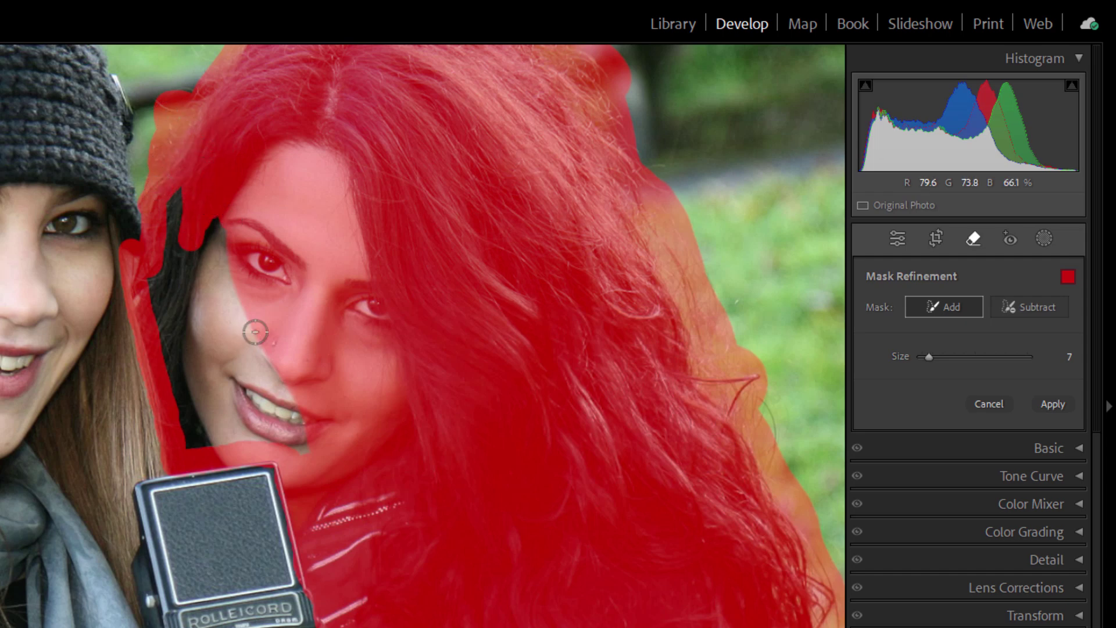
{"action": "left_click_drag", "start_coordinate": [174, 228], "coordinate": [186, 214]}
{"action": "key", "text": "bracketright"}
{"action": "key", "text": "bracketright"}
{"action": "mouse_move", "coordinate": [181, 256]}
{"action": "left_mouse_down"}
{"action": "mouse_move", "coordinate": [172, 306]}
{"action": "mouse_move", "coordinate": [206, 318]}
{"action": "mouse_move", "coordinate": [225, 238]}
{"action": "mouse_move", "coordinate": [212, 331]}
{"action": "mouse_move", "coordinate": [177, 354]}
{"action": "mouse_move", "coordinate": [193, 425]}
{"action": "mouse_move", "coordinate": [266, 426]}
{"action": "mouse_move", "coordinate": [311, 447]}
{"action": "mouse_move", "coordinate": [223, 332]}
{"action": "mouse_move", "coordinate": [219, 358]}
{"action": "mouse_move", "coordinate": [256, 401]}
{"action": "left_mouse_up"}
{"action": "key", "text": "bracketleft"}
{"action": "key", "text": "bracketleft"}
{"action": "key", "text": "bracketleft"}
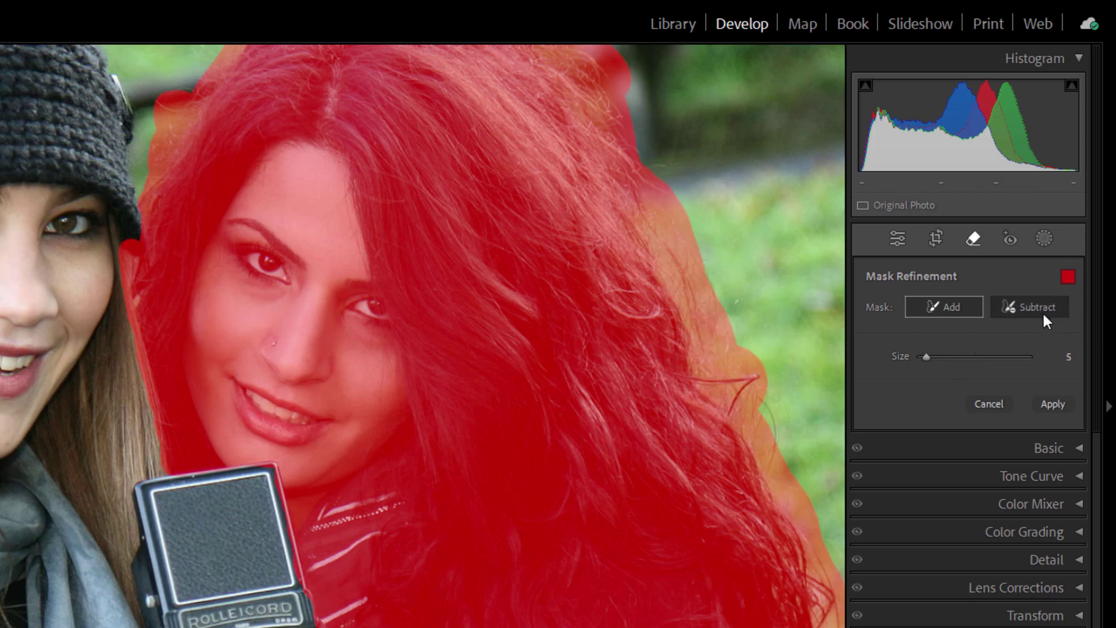
{"action": "left_click", "coordinate": [1040, 309]}
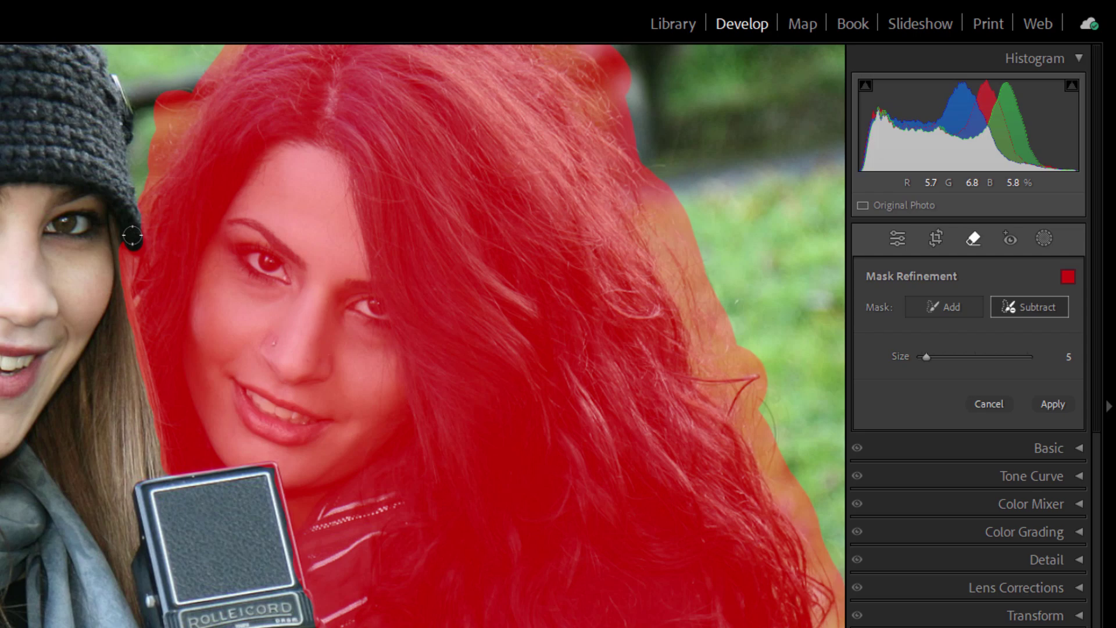
{"action": "left_click_drag", "start_coordinate": [333, 416], "coordinate": [304, 157]}
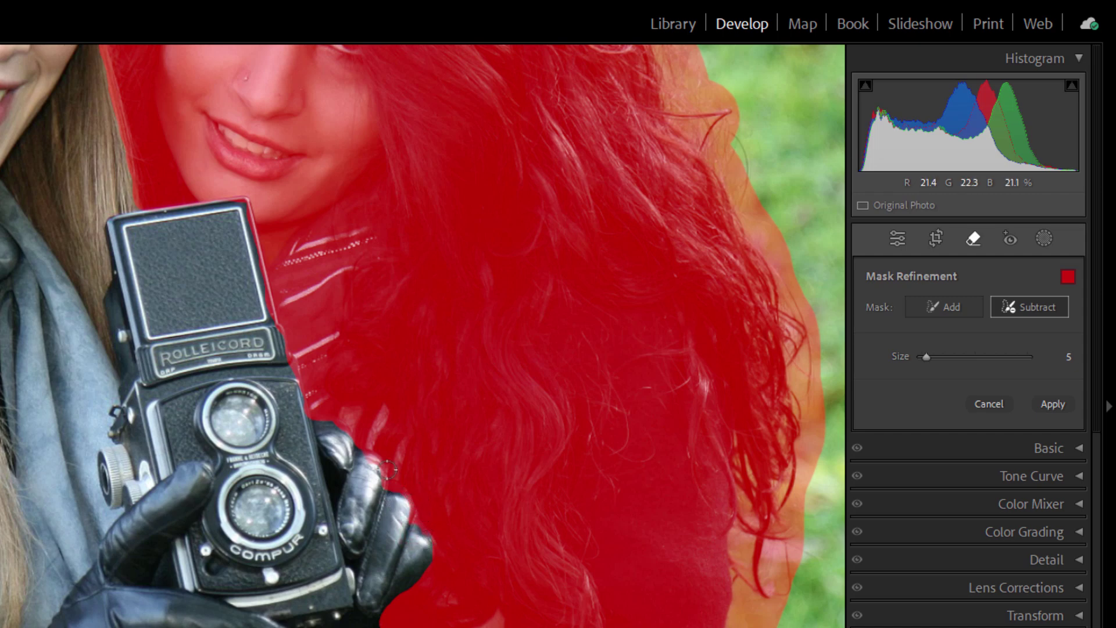
{"action": "key", "text": "bracketleft"}
{"action": "key", "text": "bracketleft"}
{"action": "key", "text": "bracketleft"}
{"action": "key", "text": "bracketleft"}
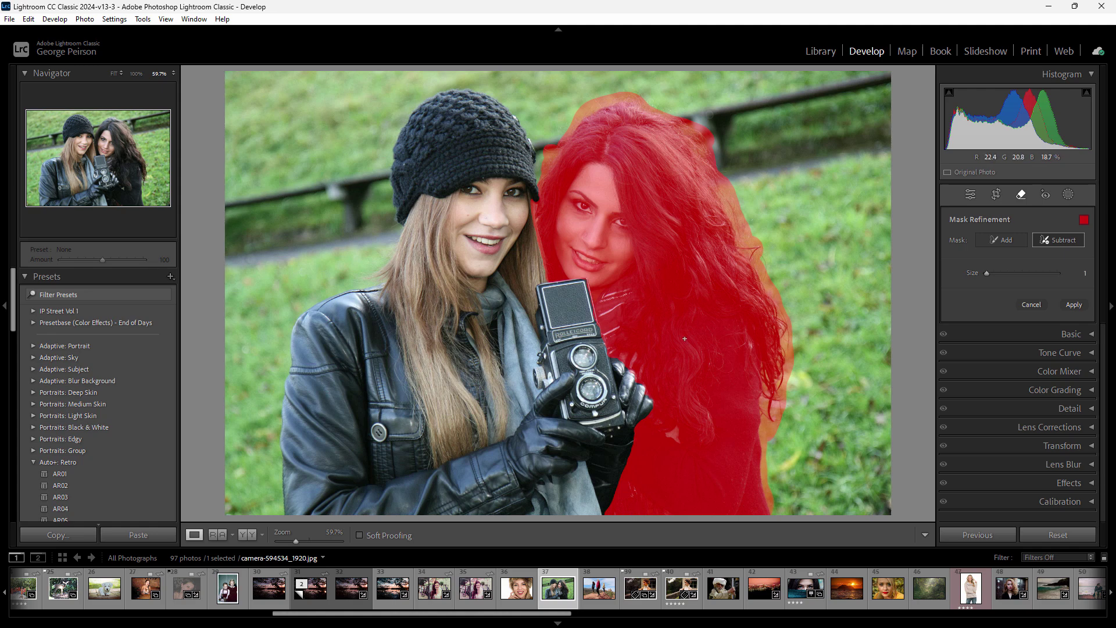
Step: Apply Generative Remove to erase the masked dark-haired woman
{"action": "left_click", "coordinate": [1075, 306]}
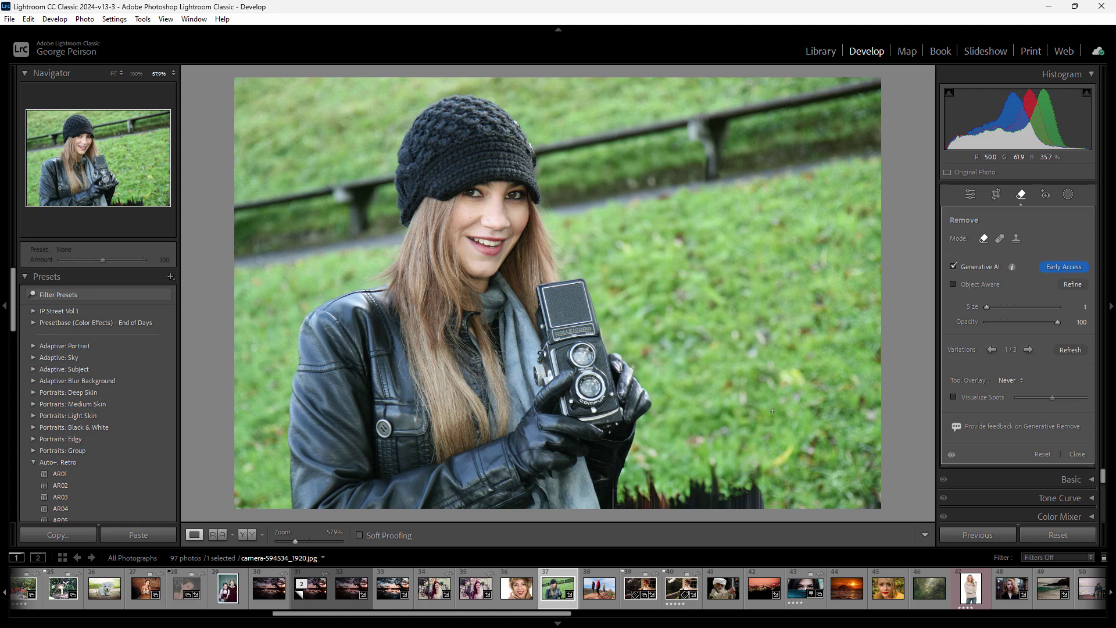
Step: Mask and remove the leftover streaks at the bottom, then switch the tool to Clone mode
{"action": "scroll", "coordinate": [630, 481], "scroll_direction": "up", "scroll_amount": 8}
{"action": "mouse_move", "coordinate": [656, 467]}
{"action": "left_mouse_down"}
{"action": "mouse_move", "coordinate": [626, 505]}
{"action": "mouse_move", "coordinate": [759, 508]}
{"action": "mouse_move", "coordinate": [750, 481]}
{"action": "mouse_move", "coordinate": [732, 496]}
{"action": "mouse_move", "coordinate": [711, 475]}
{"action": "mouse_move", "coordinate": [700, 493]}
{"action": "mouse_move", "coordinate": [638, 498]}
{"action": "mouse_move", "coordinate": [661, 487]}
{"action": "left_mouse_up"}
{"action": "left_click", "coordinate": [1073, 305]}
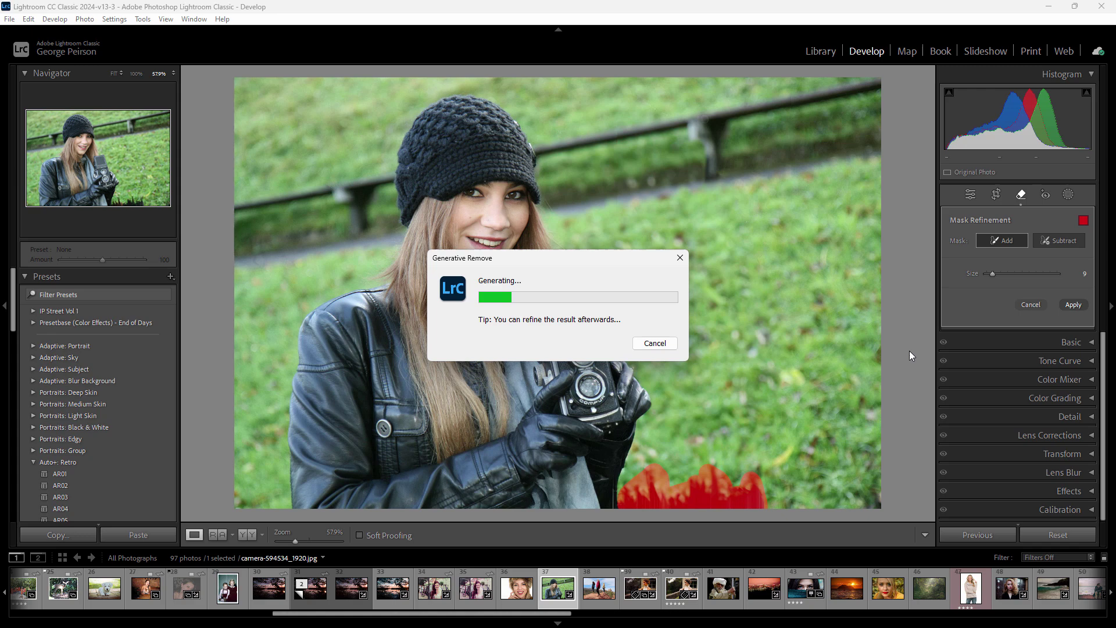
{"action": "key", "text": "shift+q"}
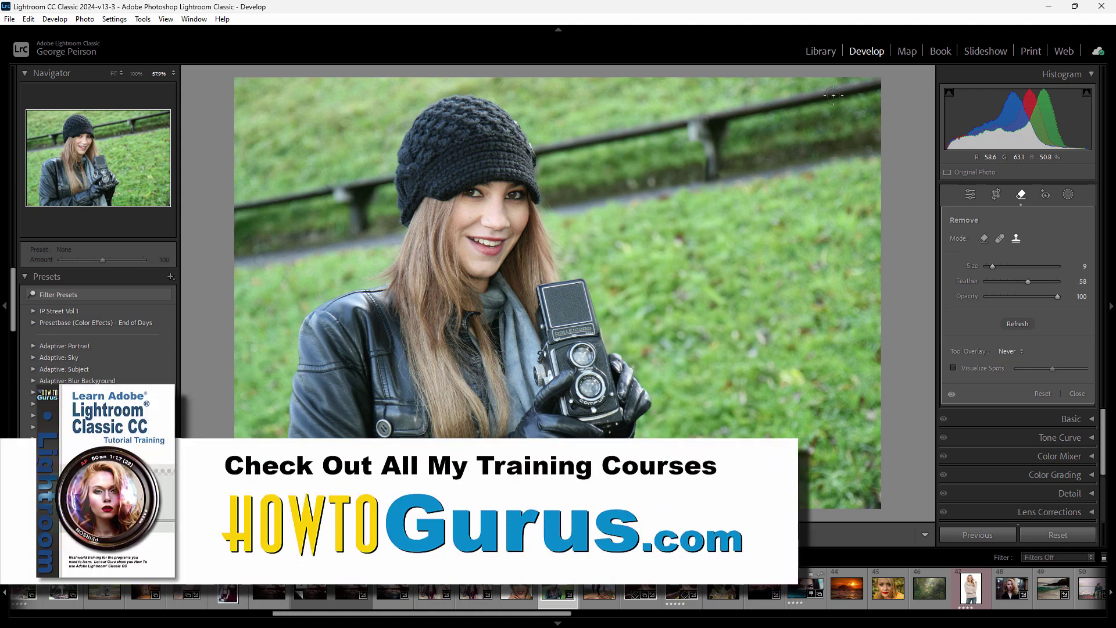
Step: Switch through Library and Map and back to Develop so the Remove panel closes
{"action": "left_click", "coordinate": [820, 51]}
{"action": "left_click", "coordinate": [866, 51]}
{"action": "left_click", "coordinate": [917, 55]}
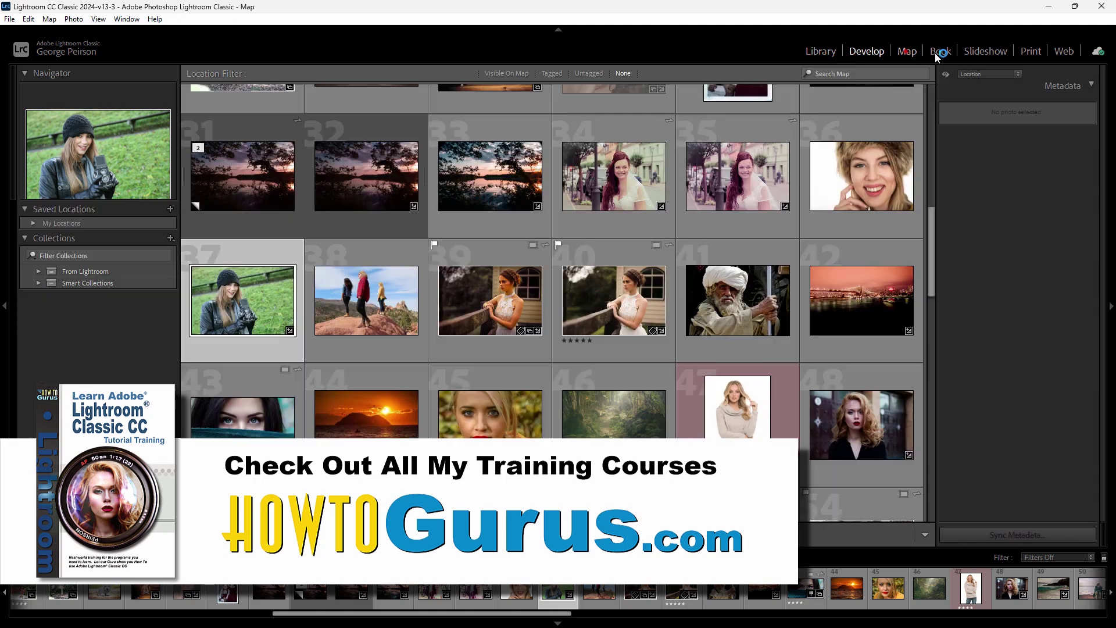
{"action": "left_click", "coordinate": [828, 51]}
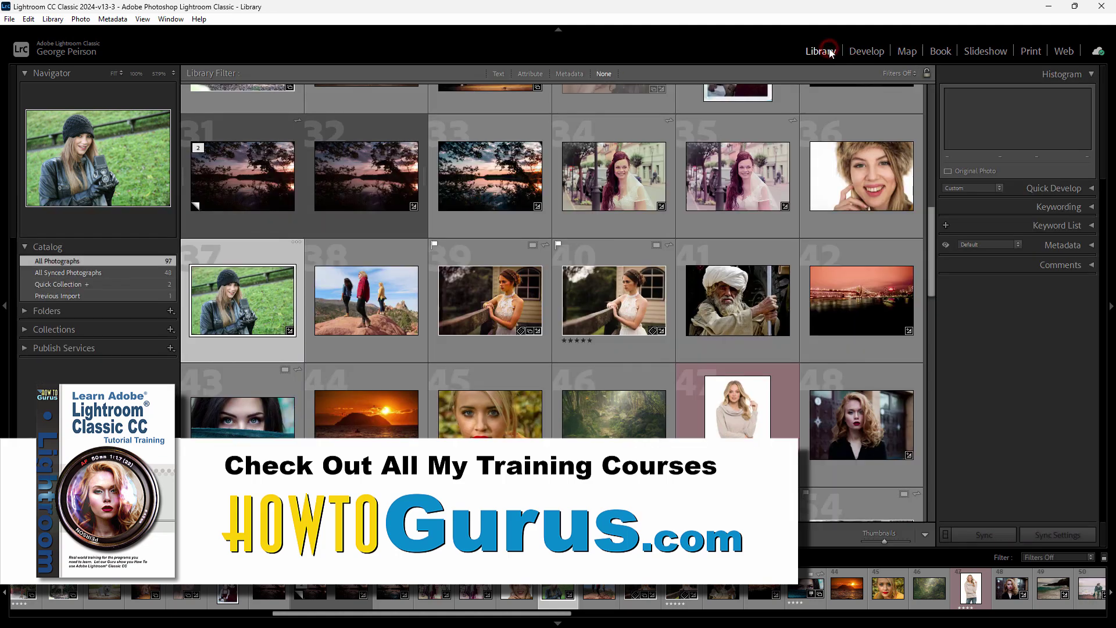
{"action": "left_click", "coordinate": [860, 51]}
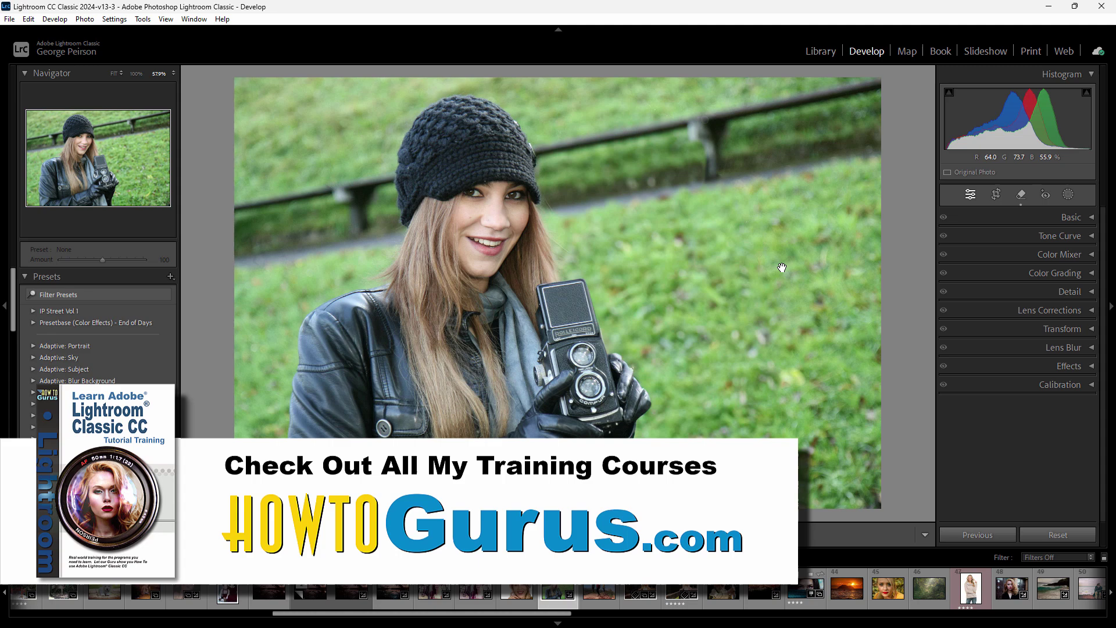